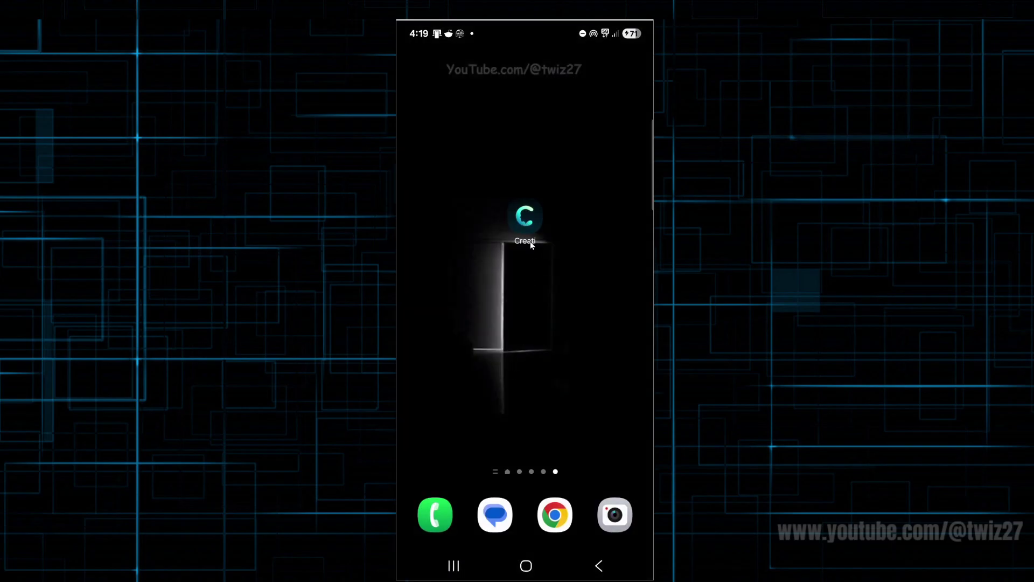
Step: Launch Creati and page through the onboarding screens to the weekly/yearly subscription paywall
left_click(526, 216)
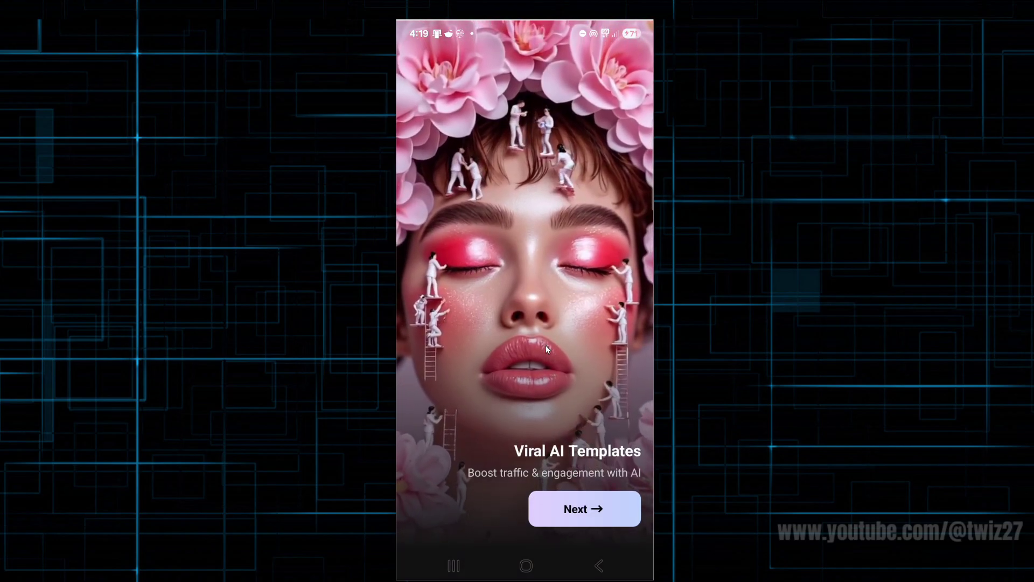
left_click(602, 508)
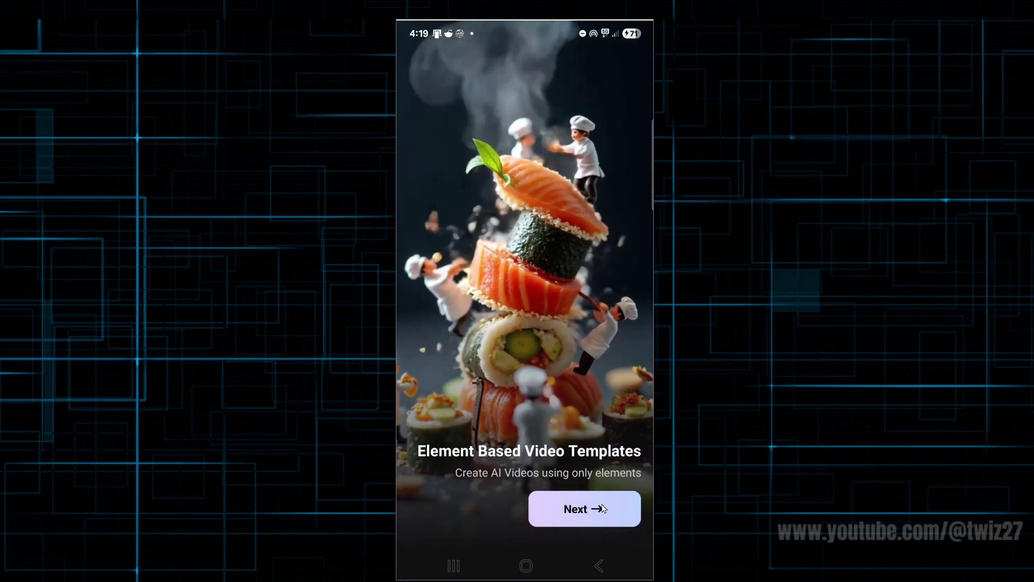
left_click(602, 508)
left_click(606, 512)
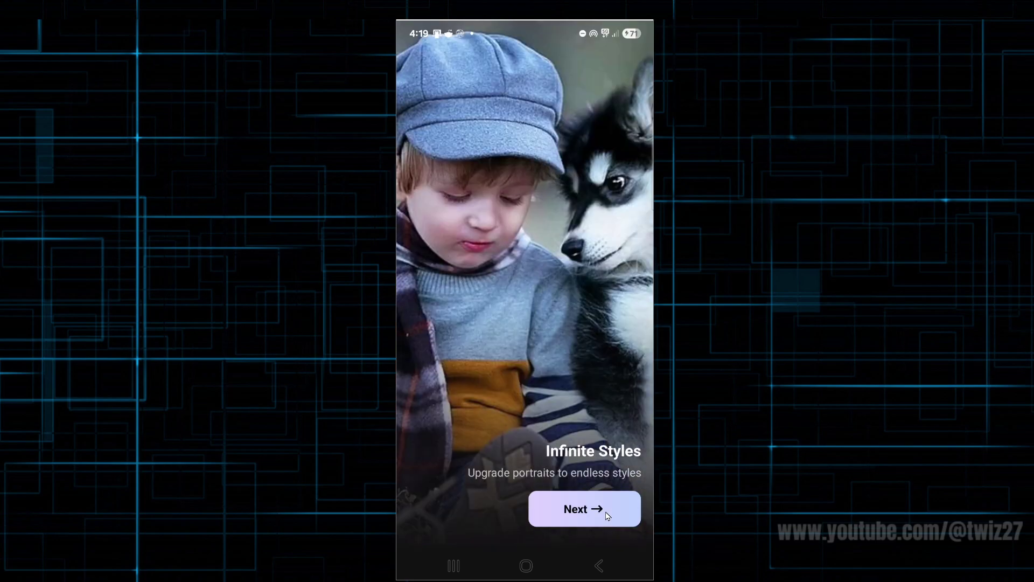
left_click(607, 512)
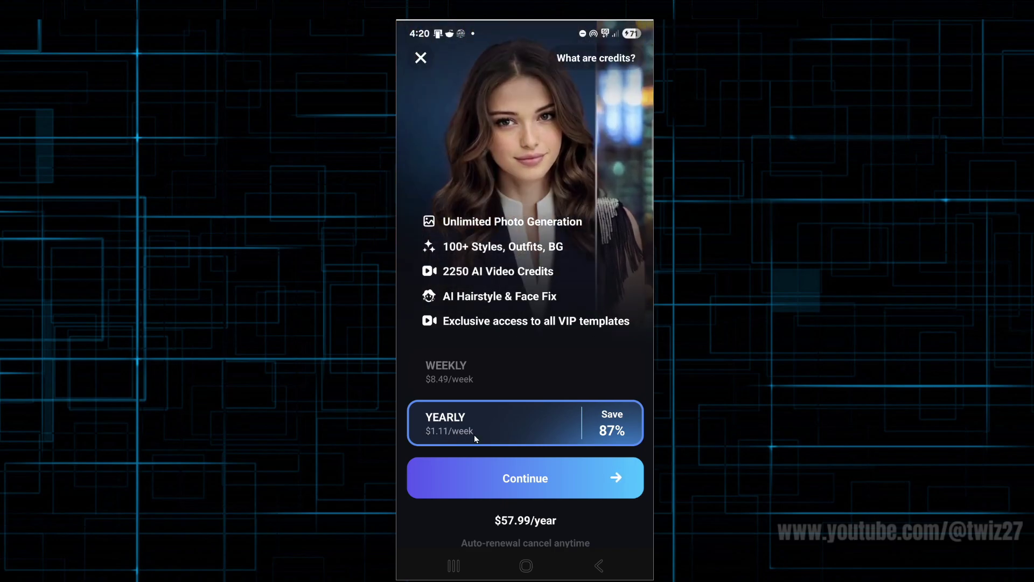
Step: Close the paywall, check that History is empty, and return to the Creator tab
left_click(426, 62)
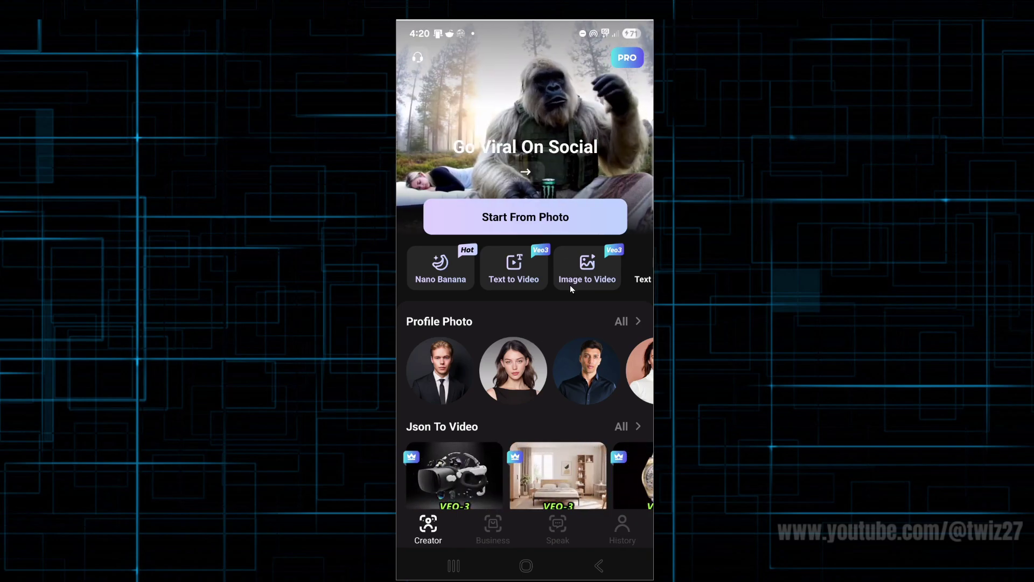
left_click(626, 529)
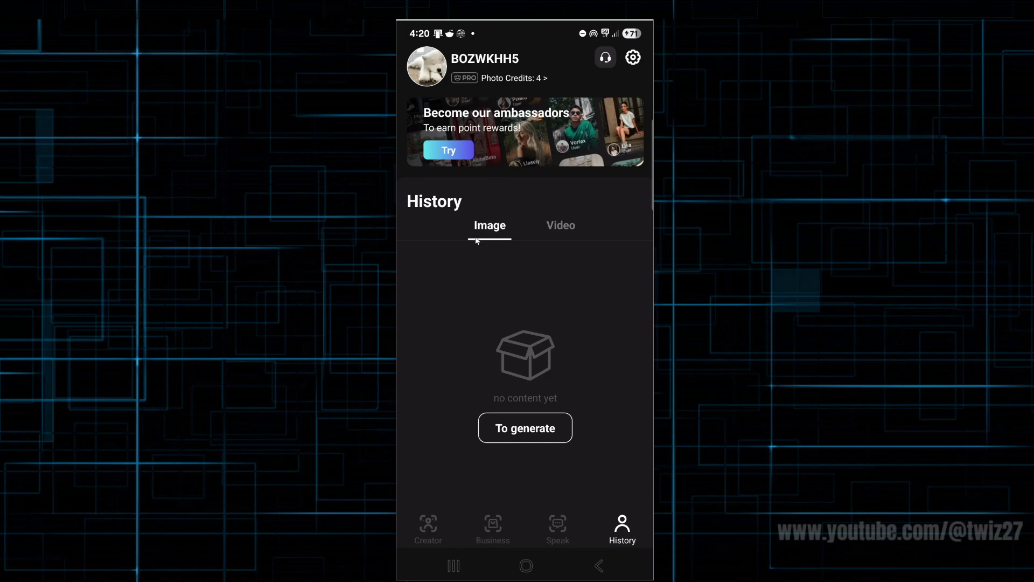
left_click(425, 535)
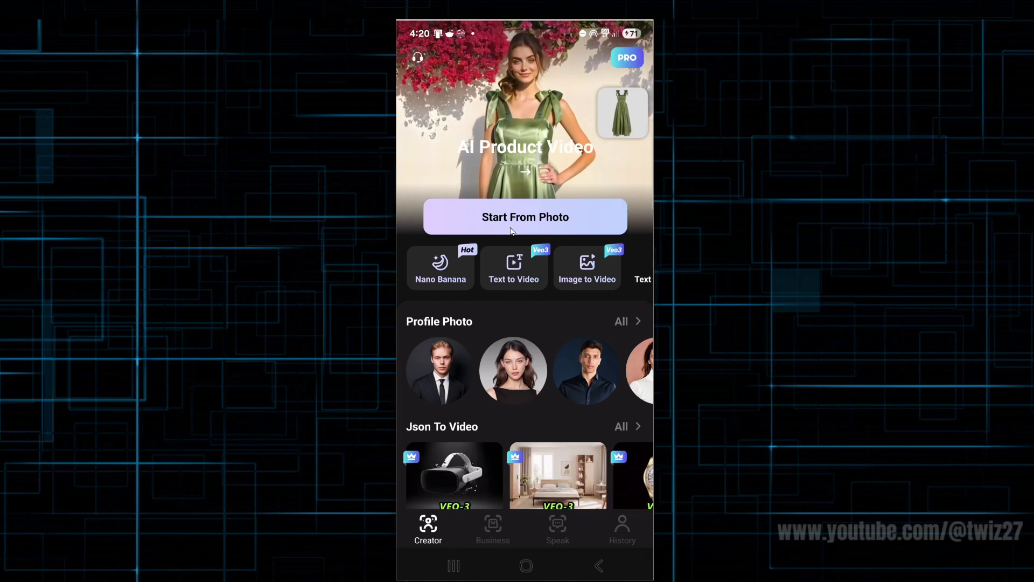
Step: Load a portrait from the phone's gallery via Start From Photo and Autozoom its crop
left_click(537, 221)
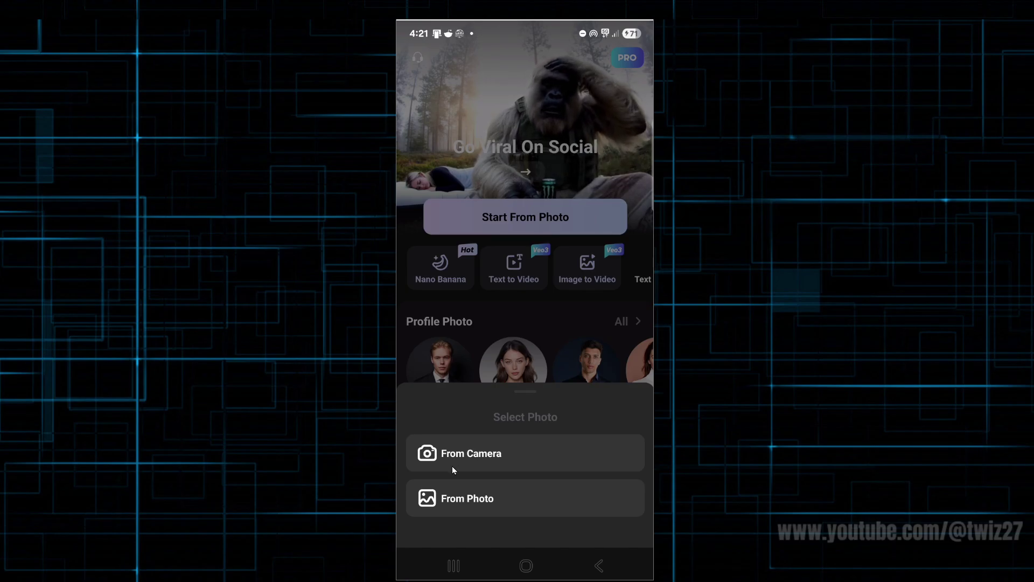
left_click(464, 500)
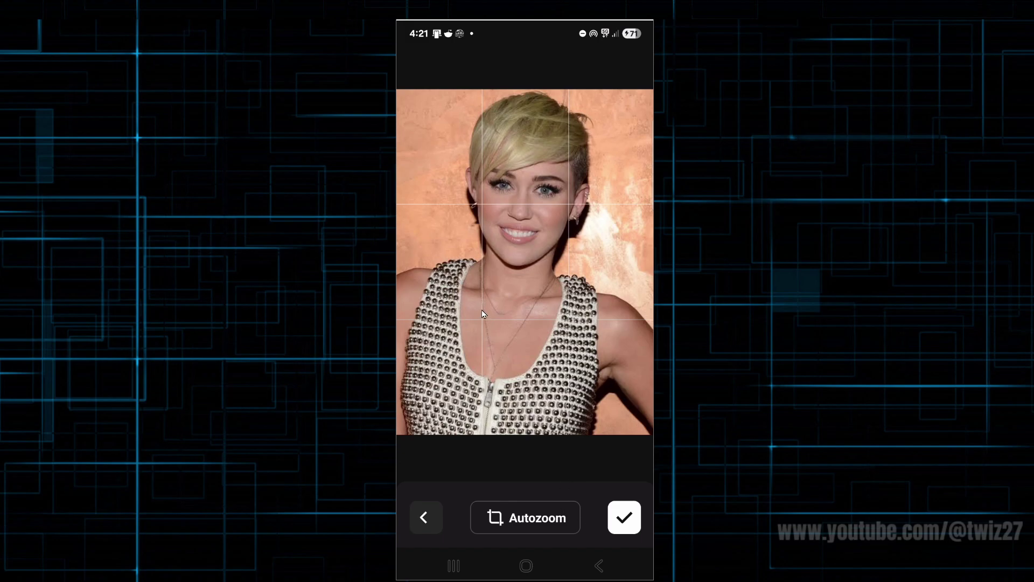
left_click(544, 525)
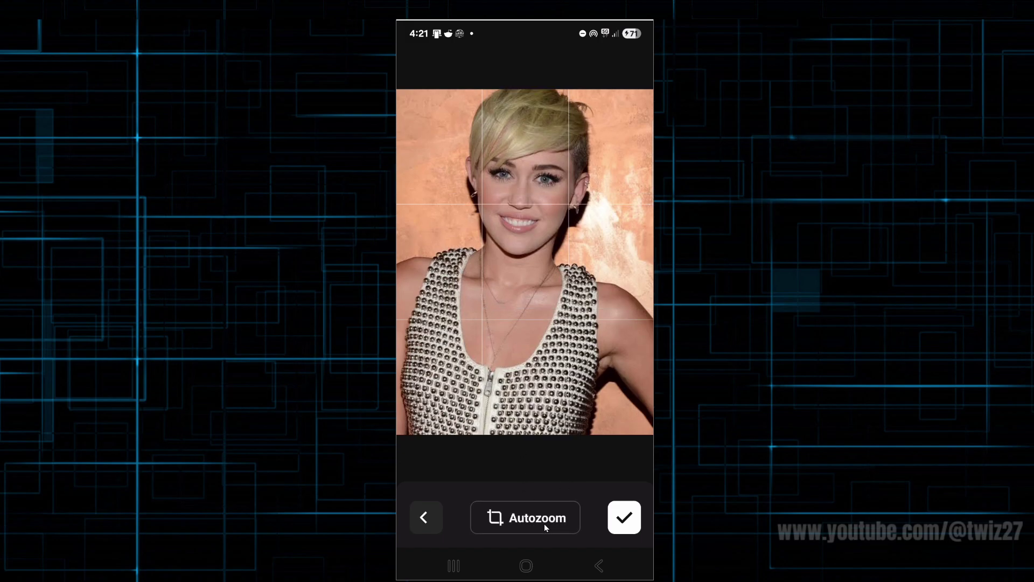
Step: Accept the crop into the Generate editor and scroll the Styles presets over to Casual 2
left_click(625, 530)
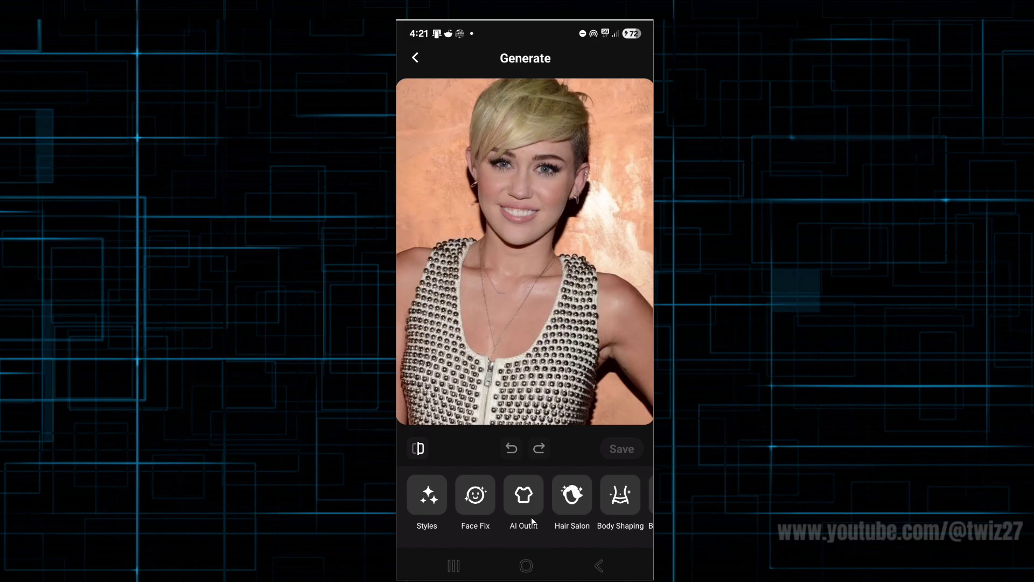
left_click_drag(617, 499, 694, 508)
left_click(428, 499)
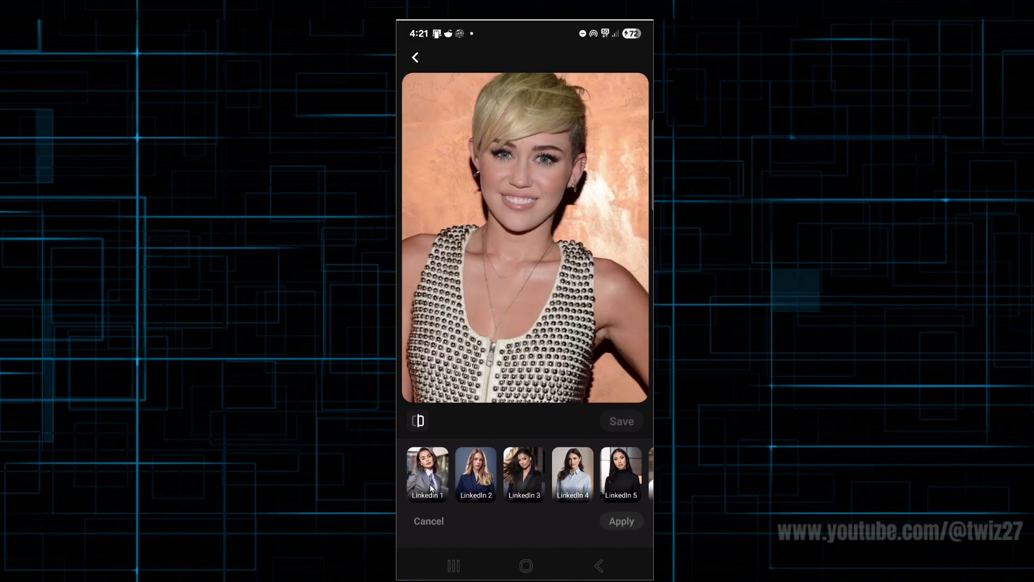
left_click_drag(586, 490, 483, 487)
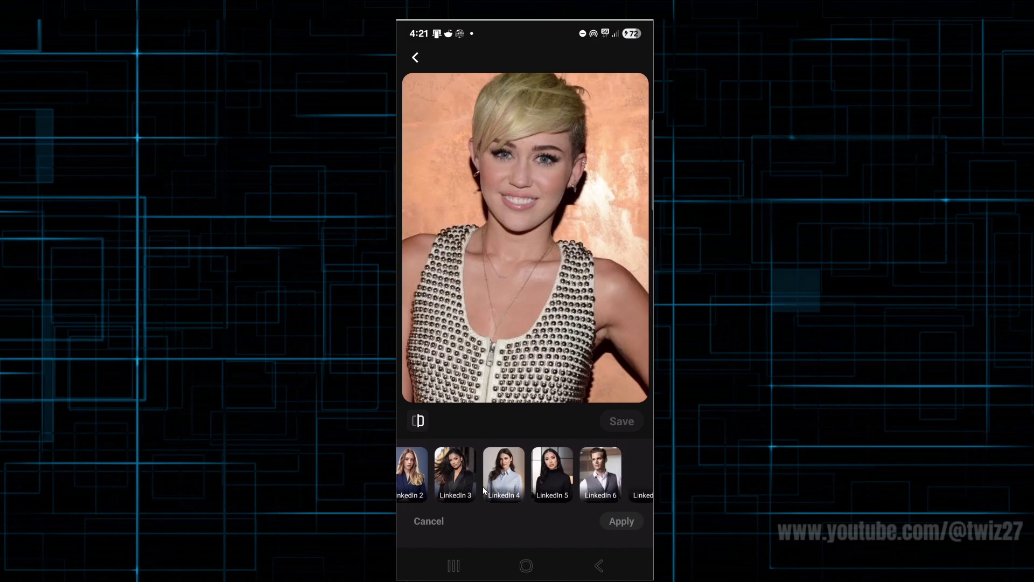
left_click_drag(587, 485, 445, 486)
left_click_drag(594, 484, 463, 485)
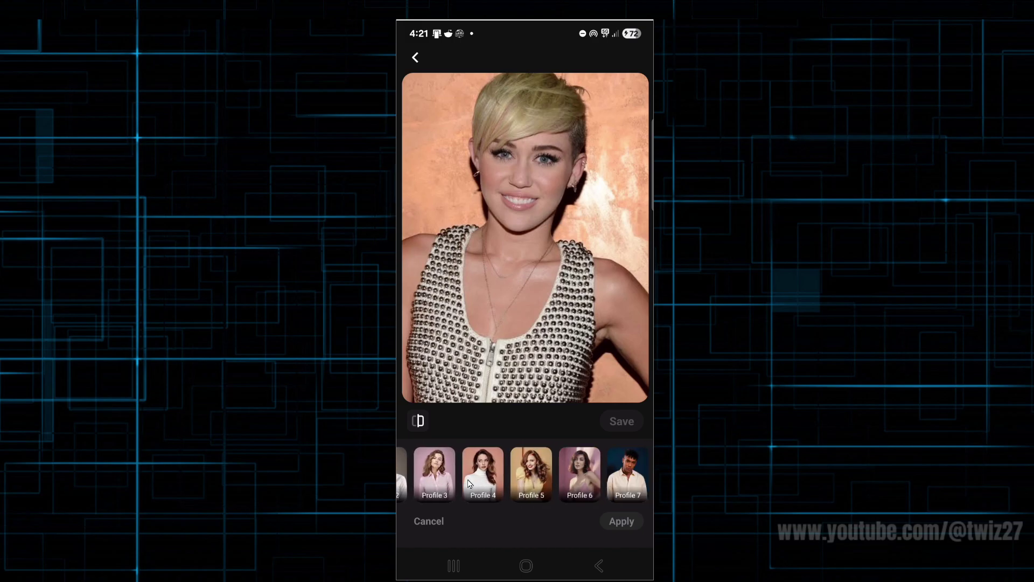
left_click_drag(609, 477, 419, 478)
left_click_drag(615, 476, 485, 478)
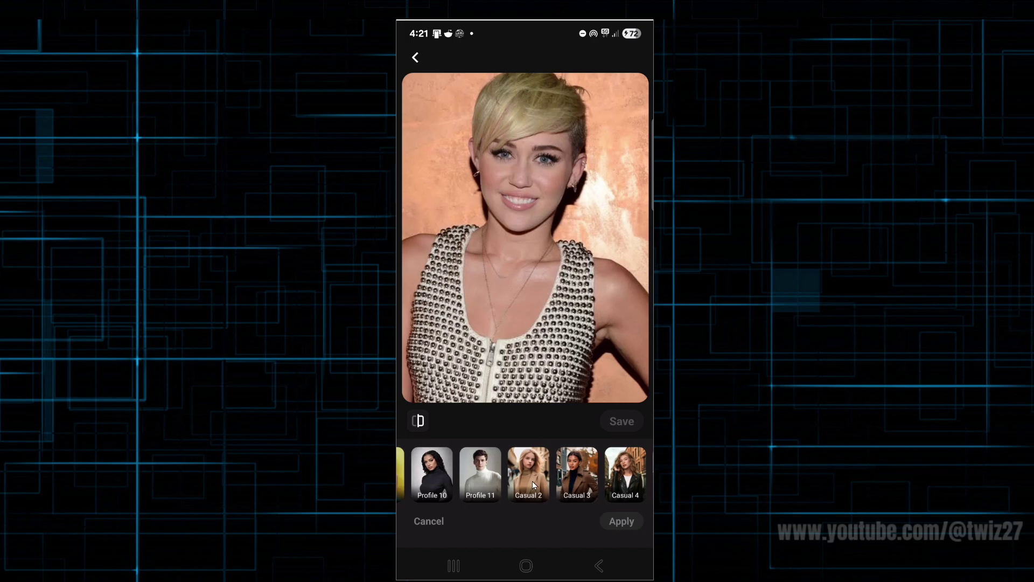
Step: Select the Casual 2 style, generate it using credits, and try Skip Waiting
left_click(532, 481)
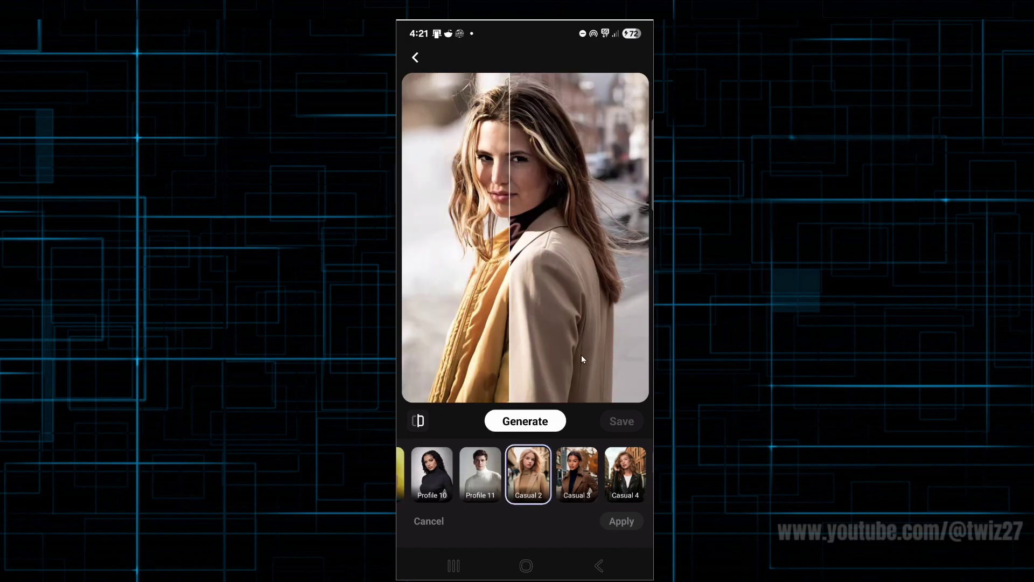
left_click(536, 428)
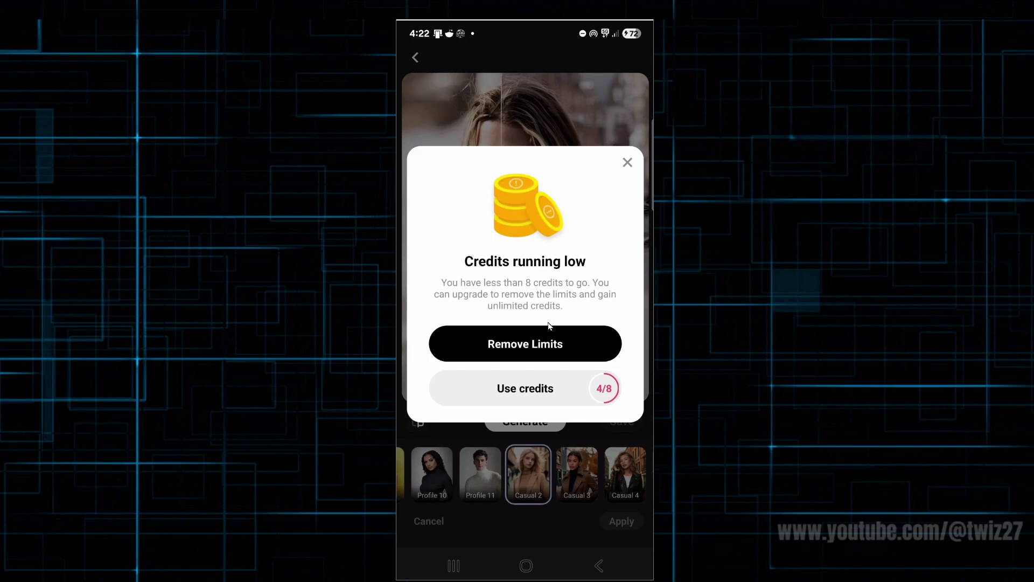
left_click(543, 397)
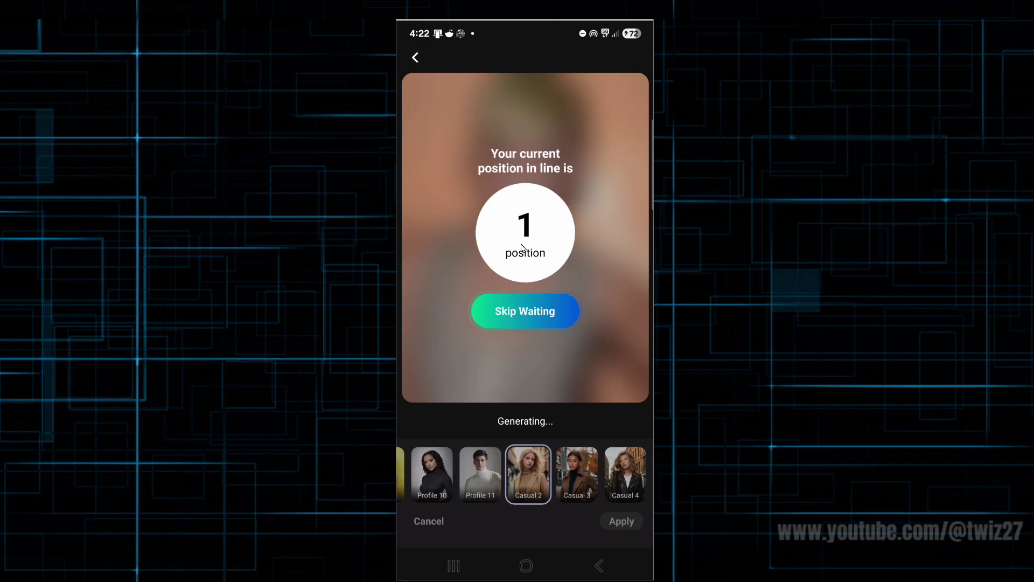
left_click(551, 321)
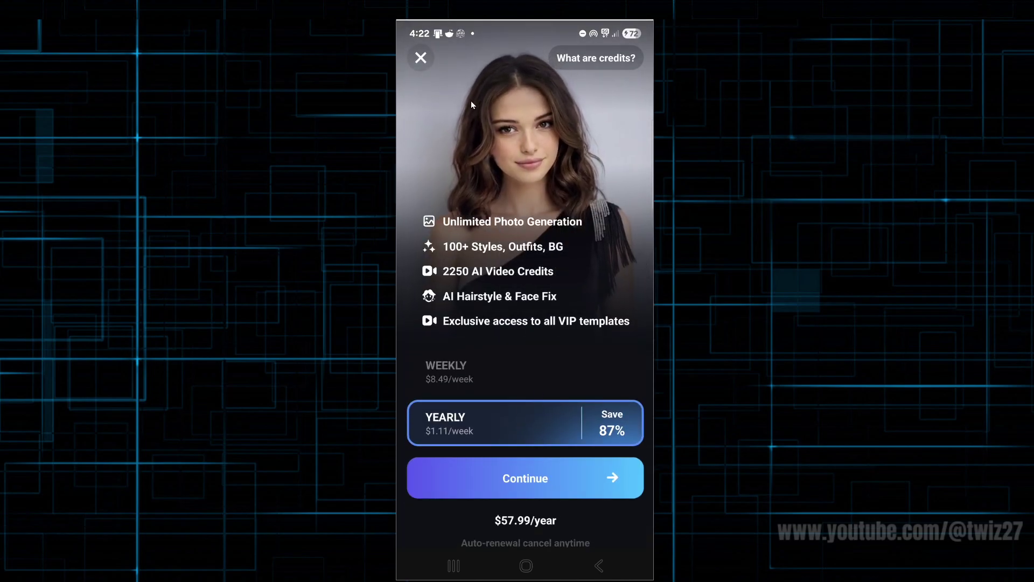
Step: Let the Casual 2 restyle finish and decline the paid watermark removal offer
left_click(420, 89)
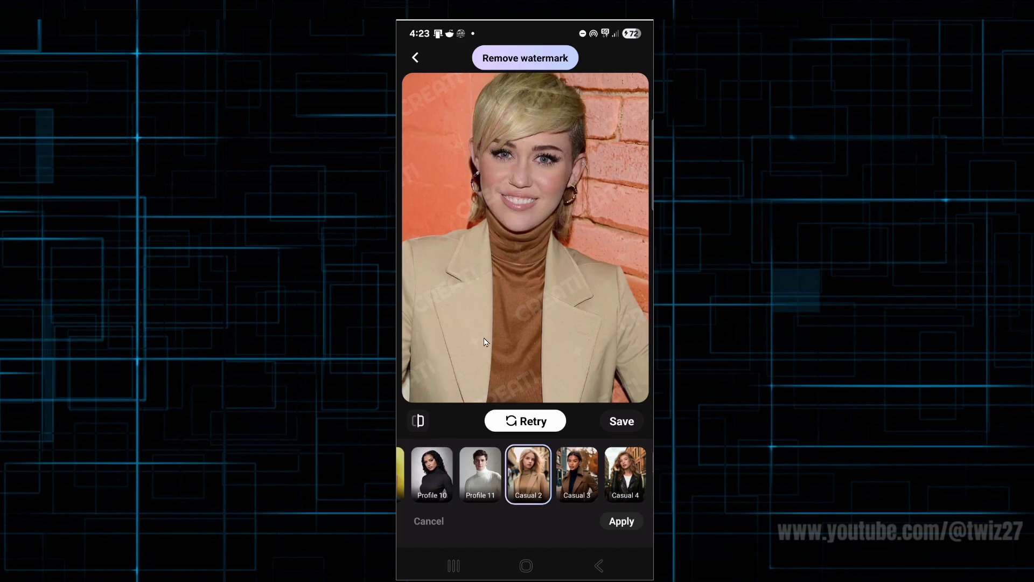
left_click(507, 59)
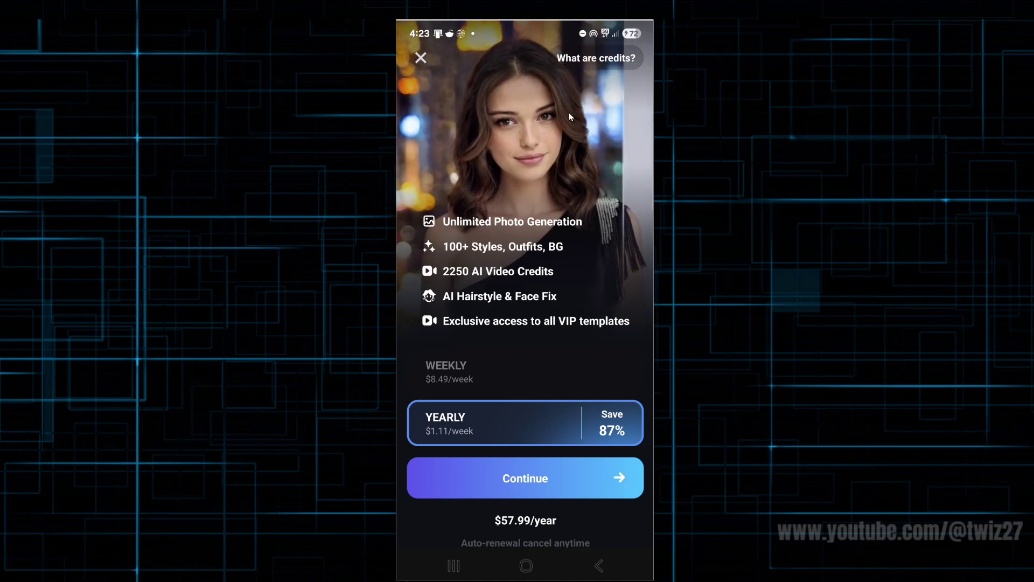
left_click(422, 58)
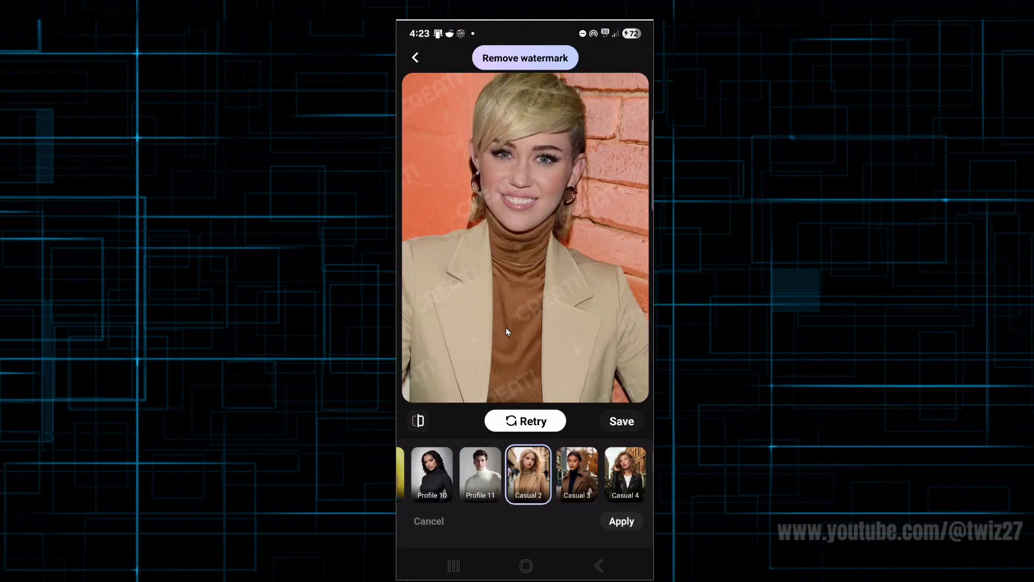
Step: Apply the Casual 2 result, dismiss Face Fix's AI-profile notice, and show the Suit/Vintage outfit presets
left_click(622, 522)
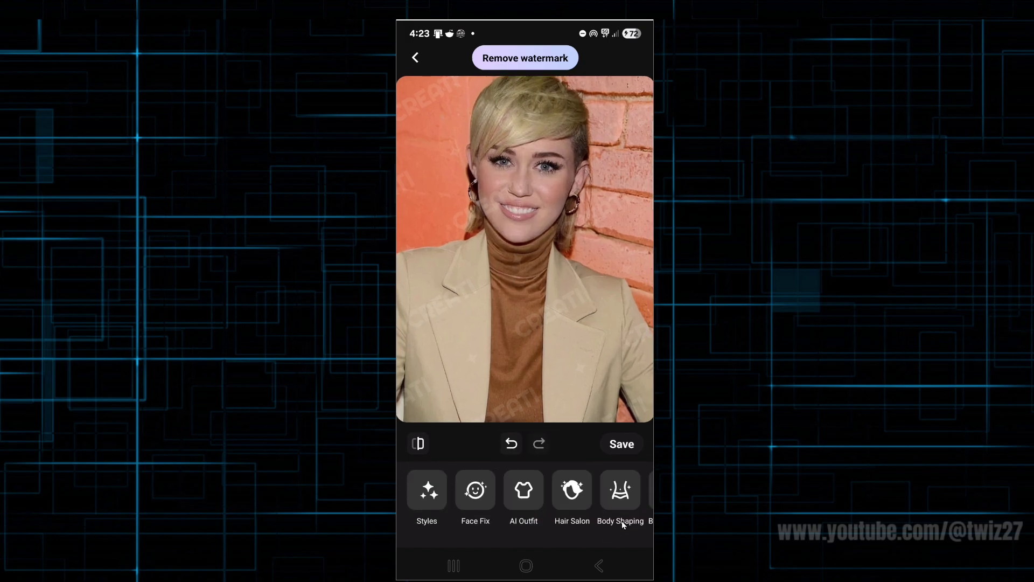
left_click(483, 503)
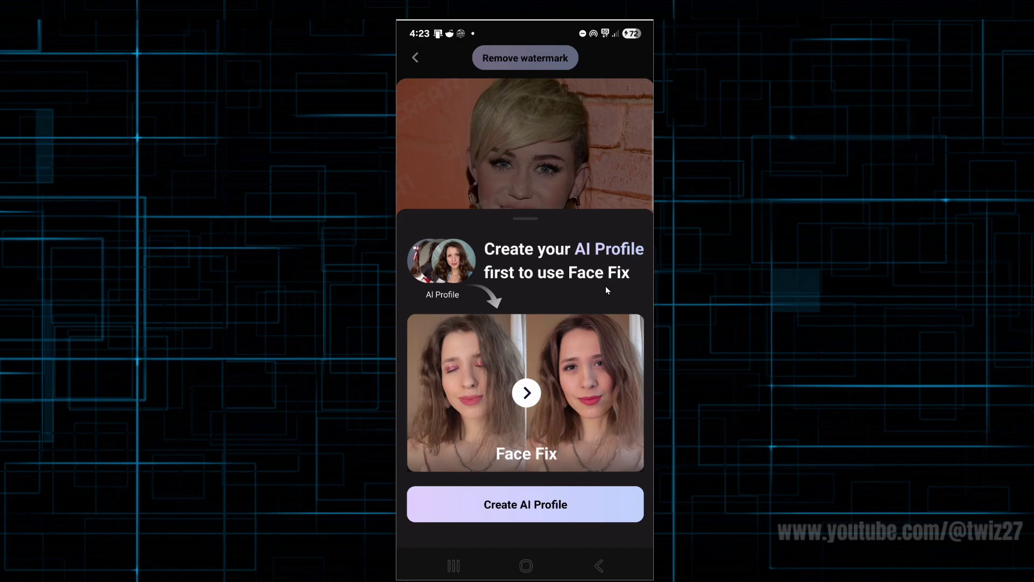
left_click(553, 199)
left_click(530, 502)
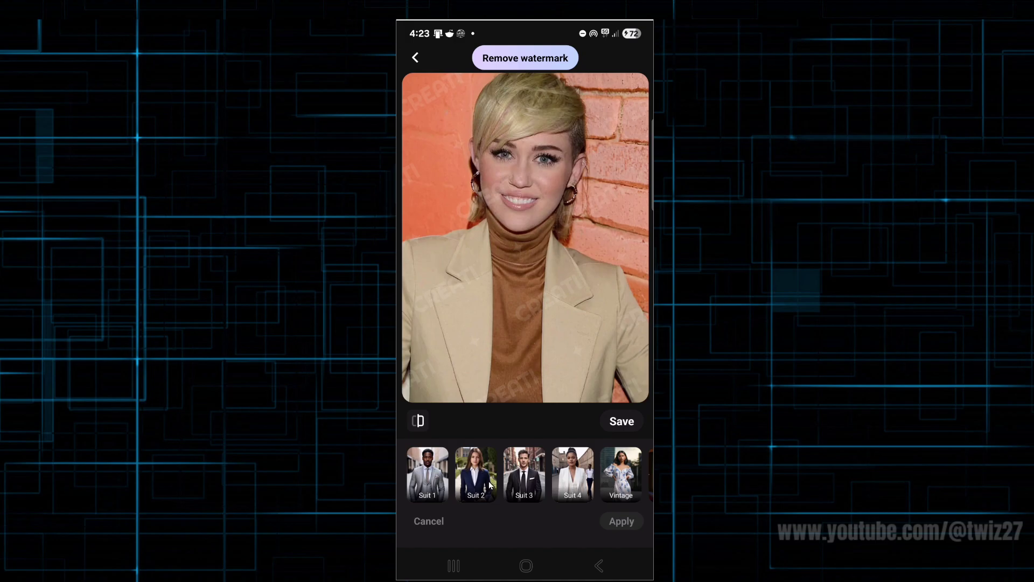
Step: Cancel AI Outfit, preview PurpleBeach and VermilionC hair colours, then discard them
left_click(428, 521)
left_click_drag(550, 487, 503, 498)
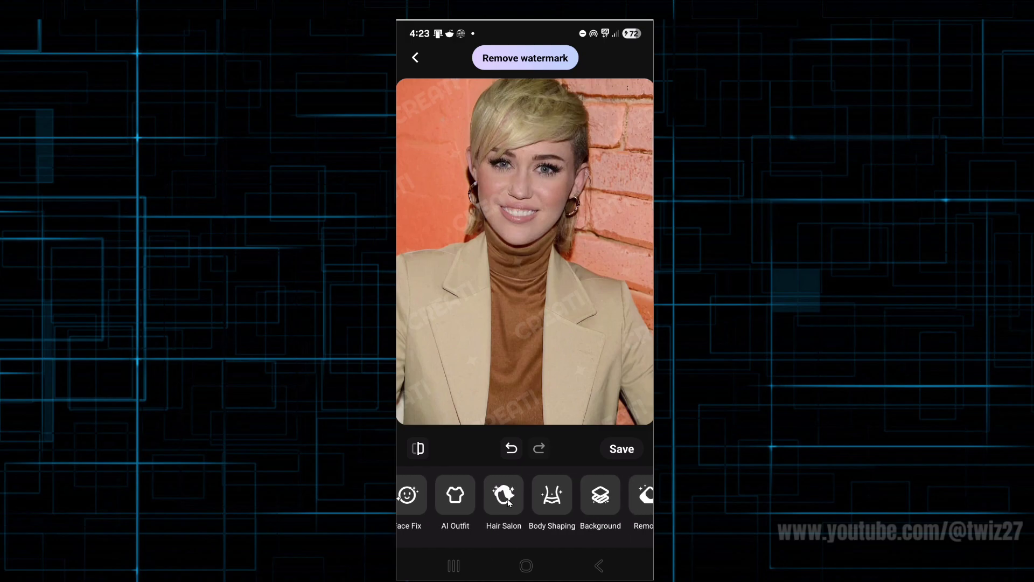
left_click(508, 502)
left_click(551, 500)
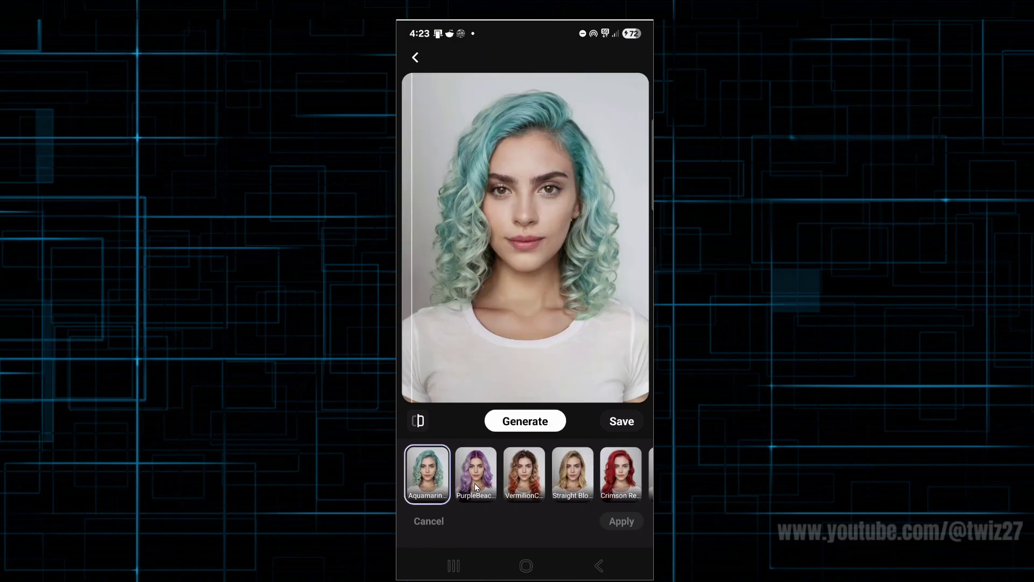
left_click(476, 486)
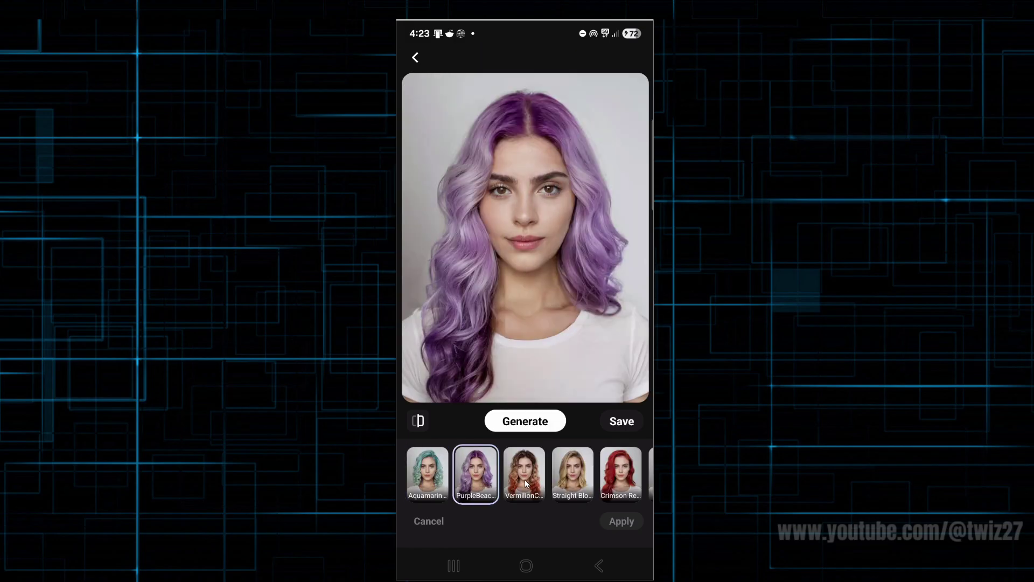
left_click(526, 483)
left_click(425, 518)
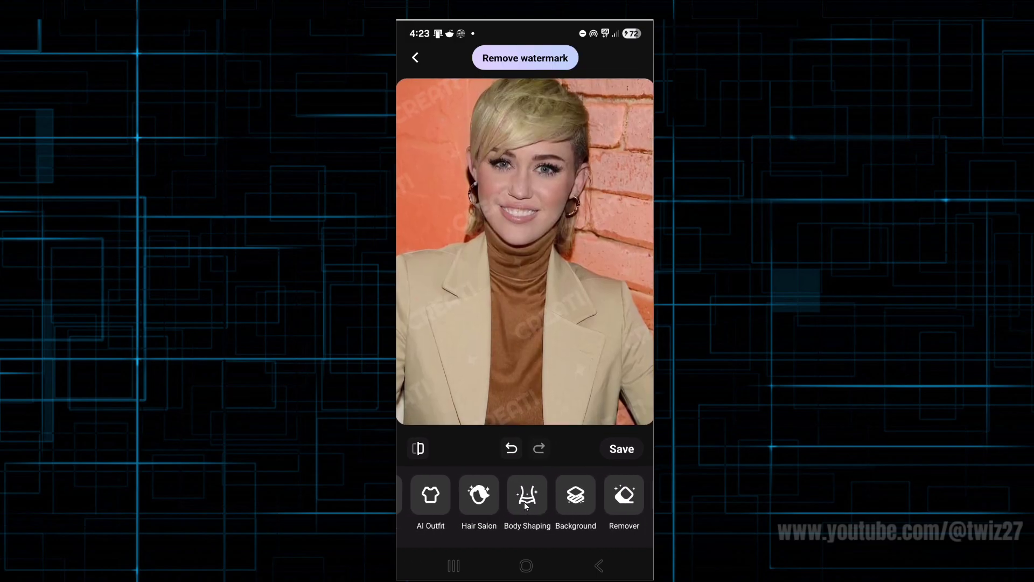
Step: Cancel Body Shaping without changes and exit the editor to the creator home screen
left_click(508, 510)
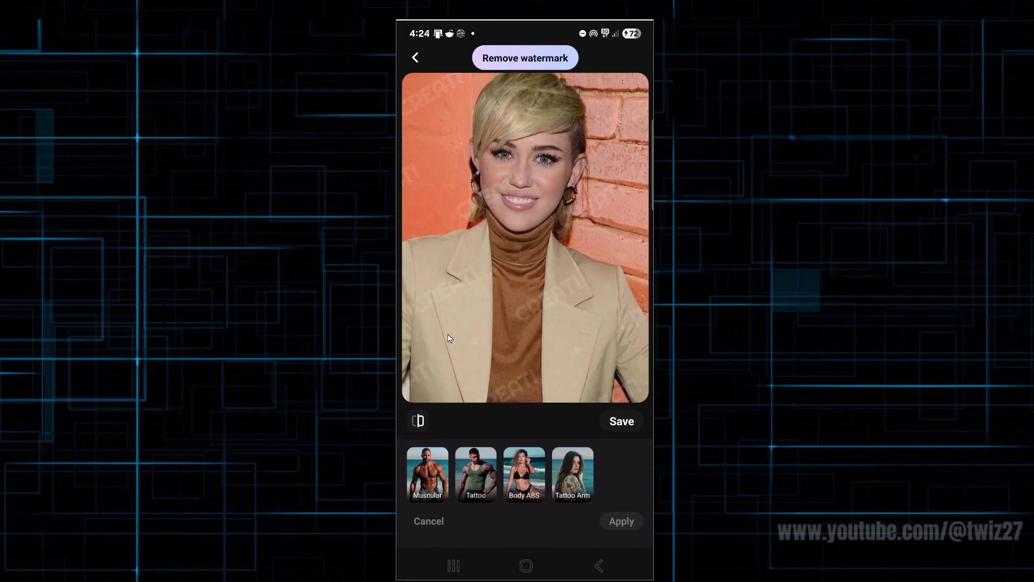
left_click(420, 59)
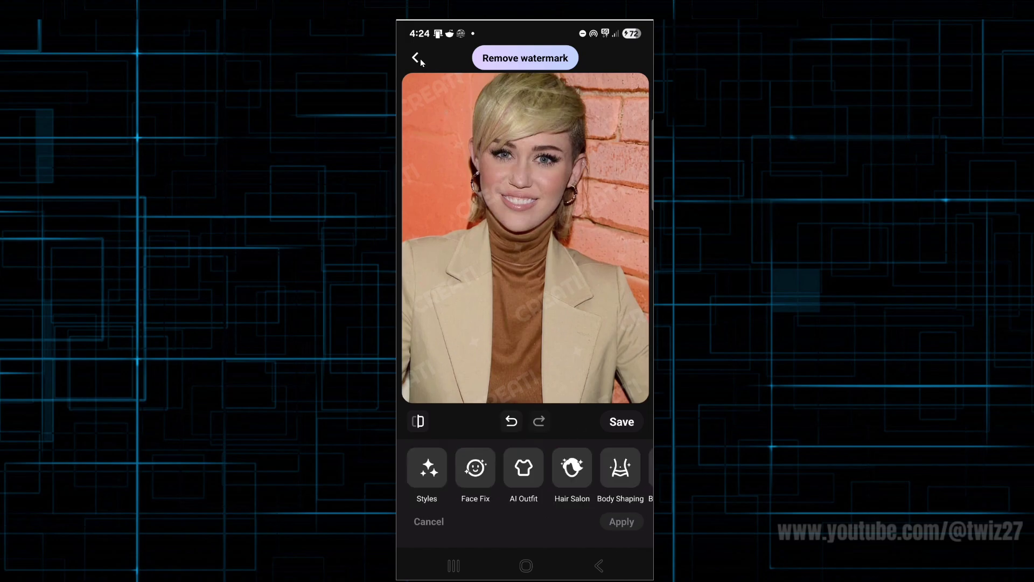
left_click(417, 59)
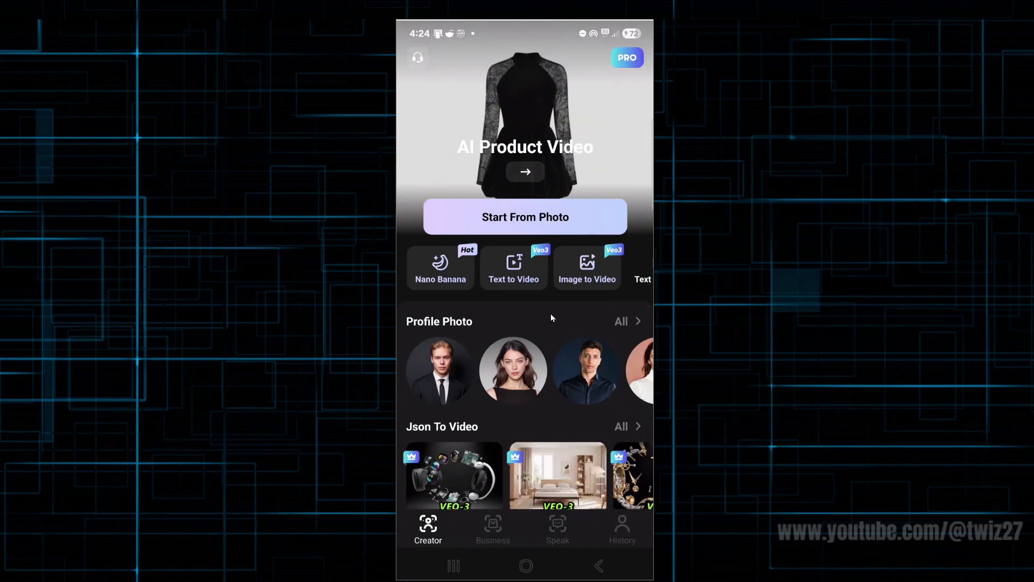
scroll(537, 309, "down", 2)
scroll(536, 311, "down", 2)
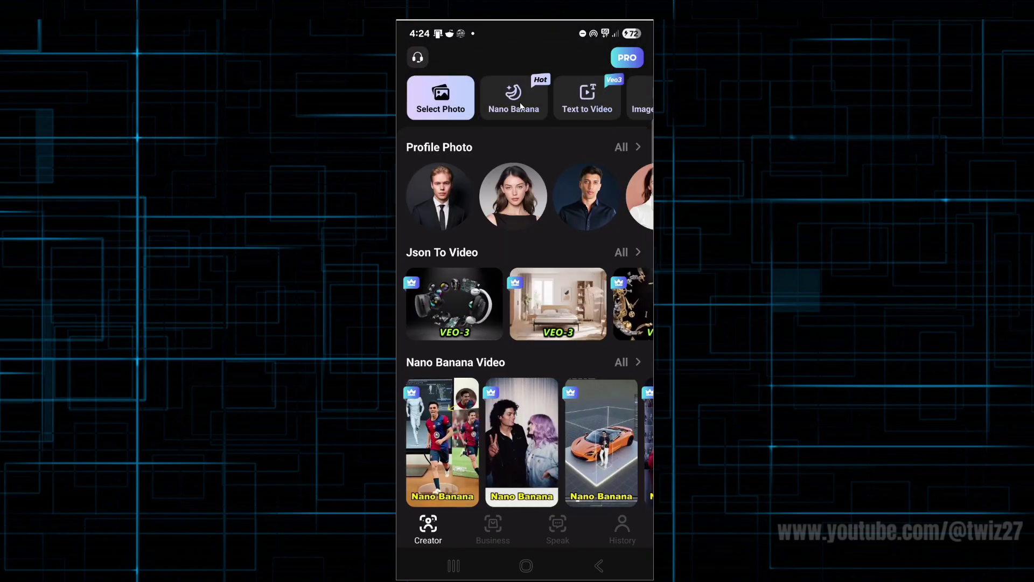
left_click_drag(551, 106, 513, 106)
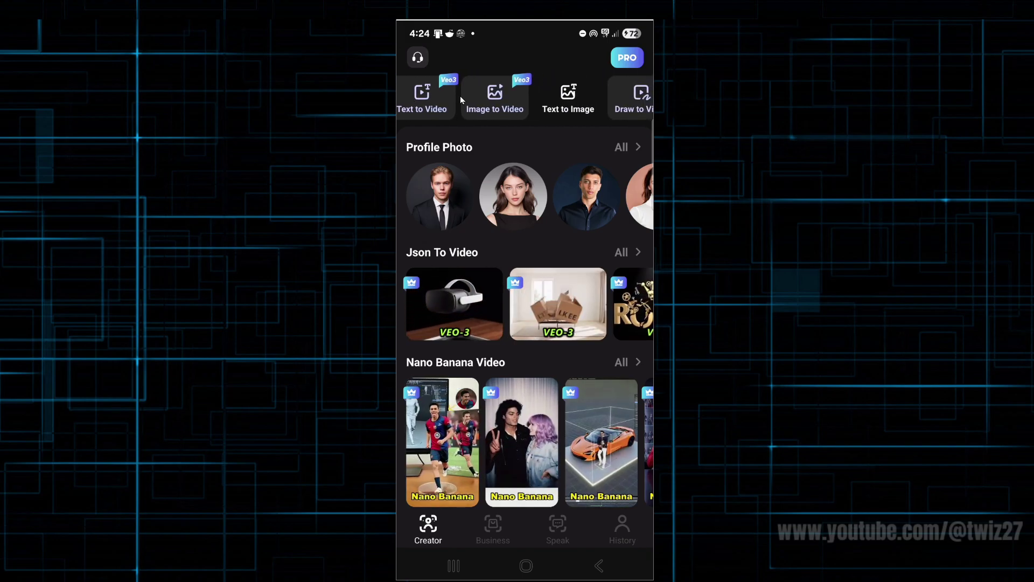
left_click_drag(569, 107, 453, 115)
left_click_drag(576, 111, 399, 119)
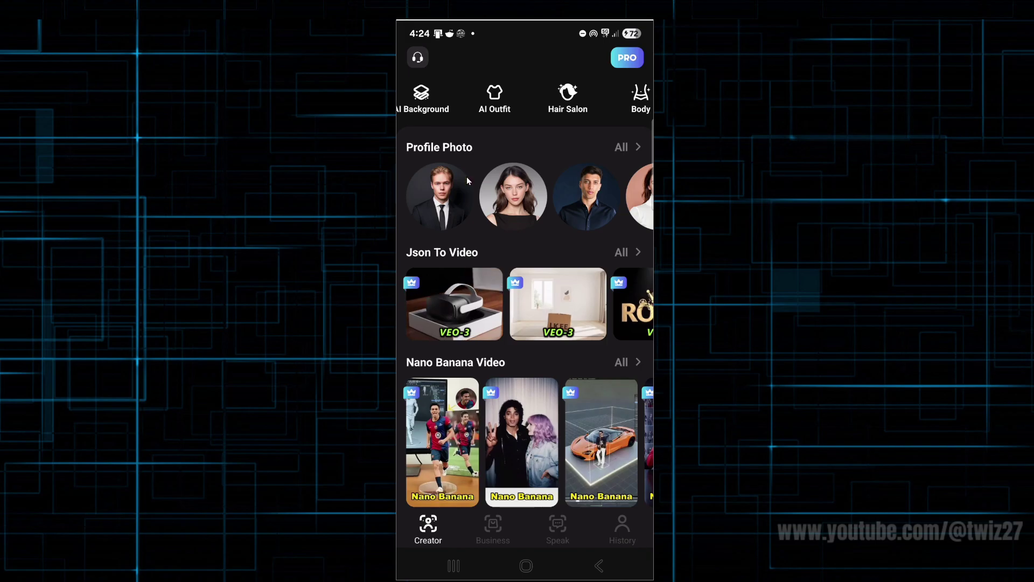
left_click_drag(557, 192, 452, 199)
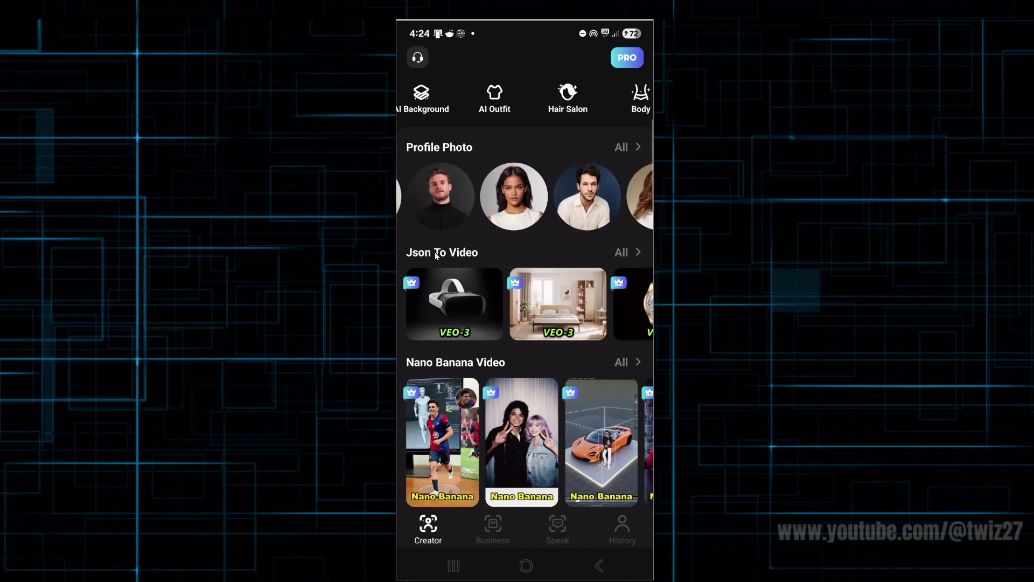
left_click_drag(535, 282, 575, 222)
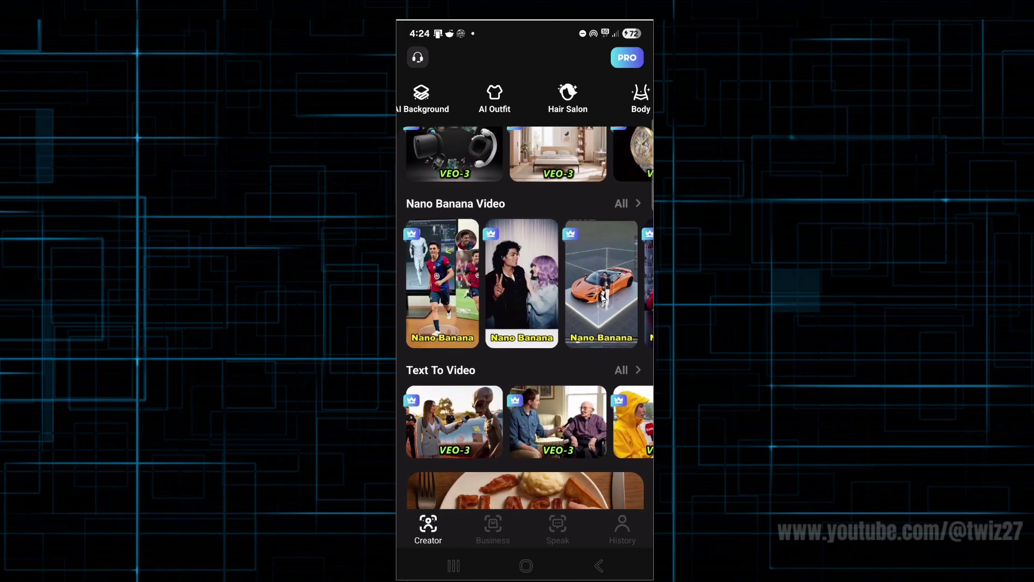
left_click_drag(594, 291, 513, 292)
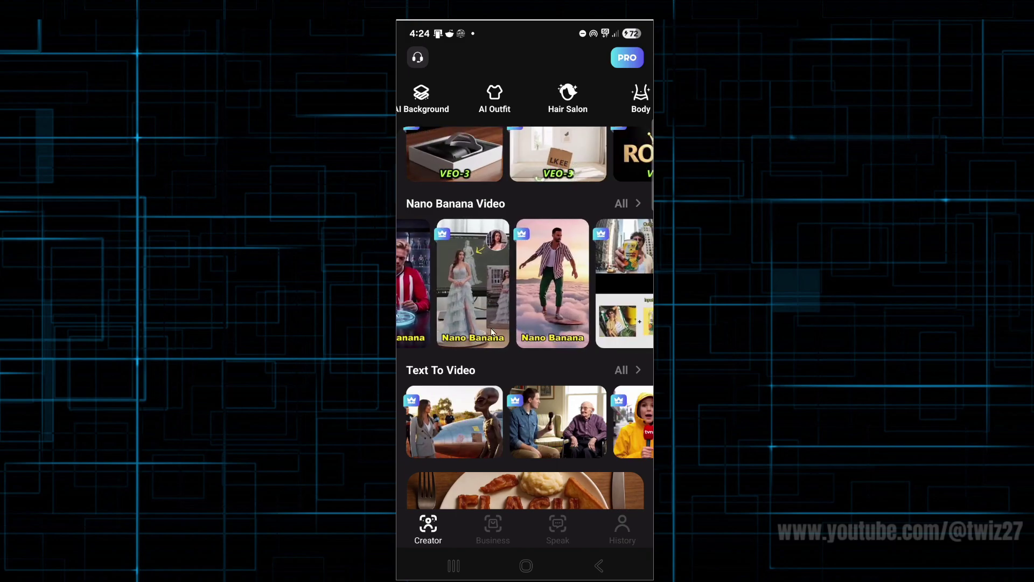
left_click_drag(587, 396, 603, 164)
left_click_drag(565, 484, 568, 350)
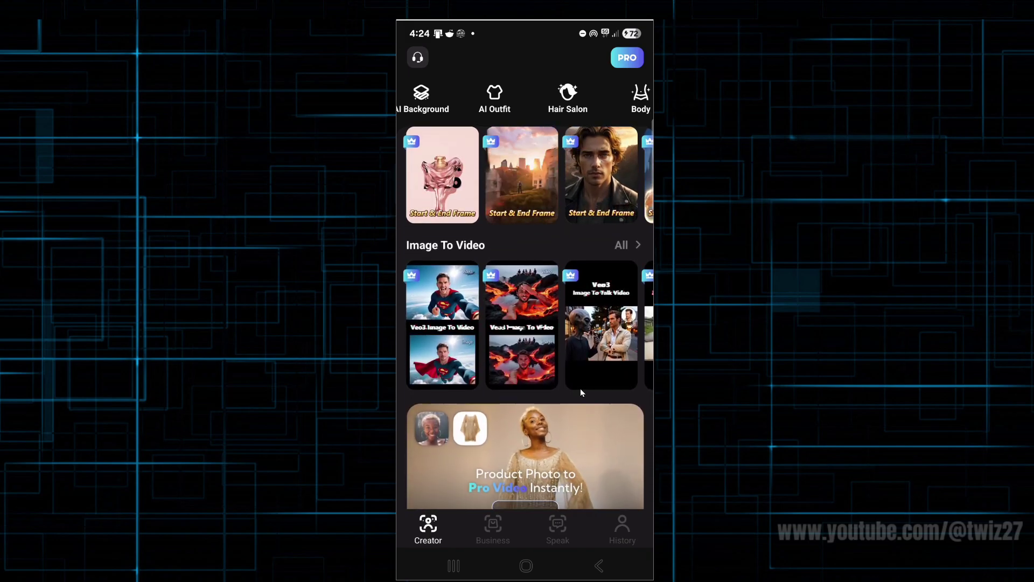
scroll(572, 468, "down", 3)
left_click_drag(568, 469, 542, 251)
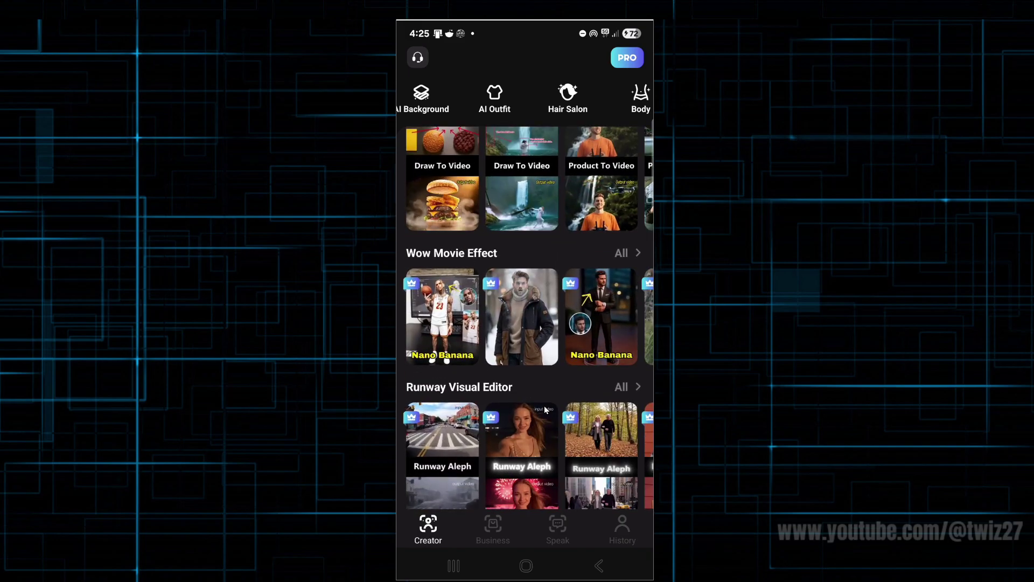
scroll(576, 457, "down", 7)
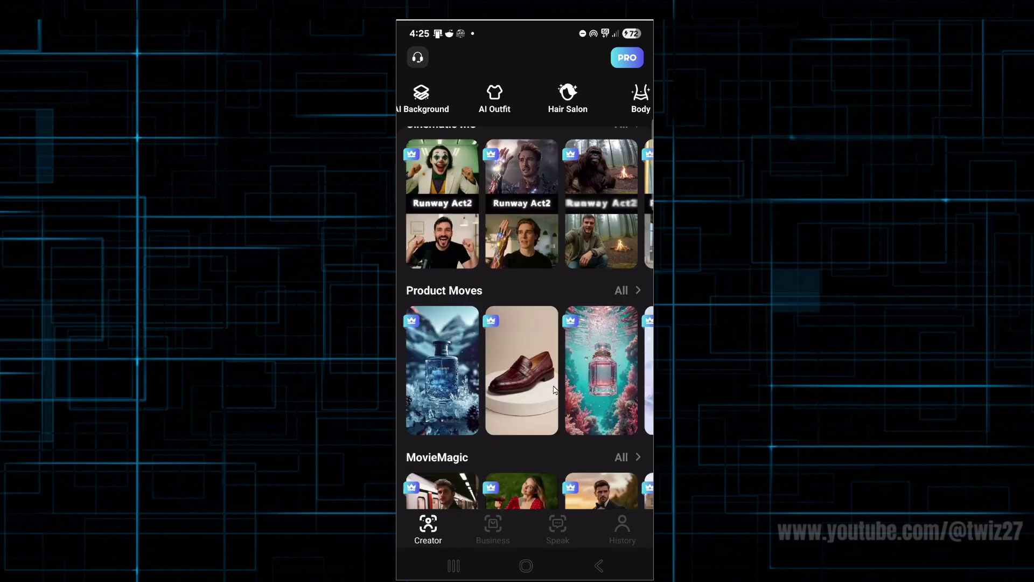
scroll(576, 457, "up", 8)
scroll(513, 242, "up", 4)
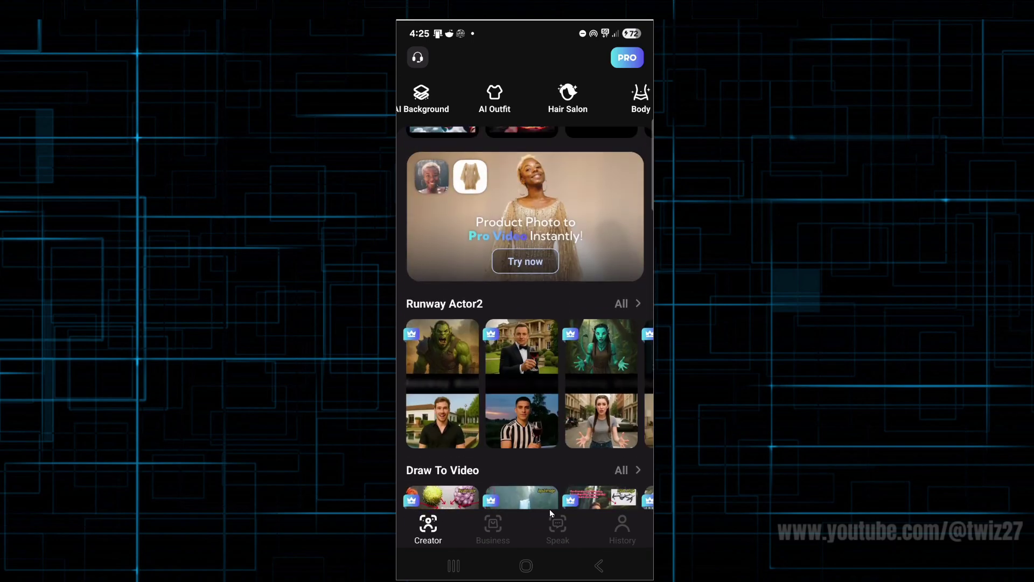
Step: Browse the Business and Speak tabs, then go to History showing the Casual 2 portrait
left_click(492, 529)
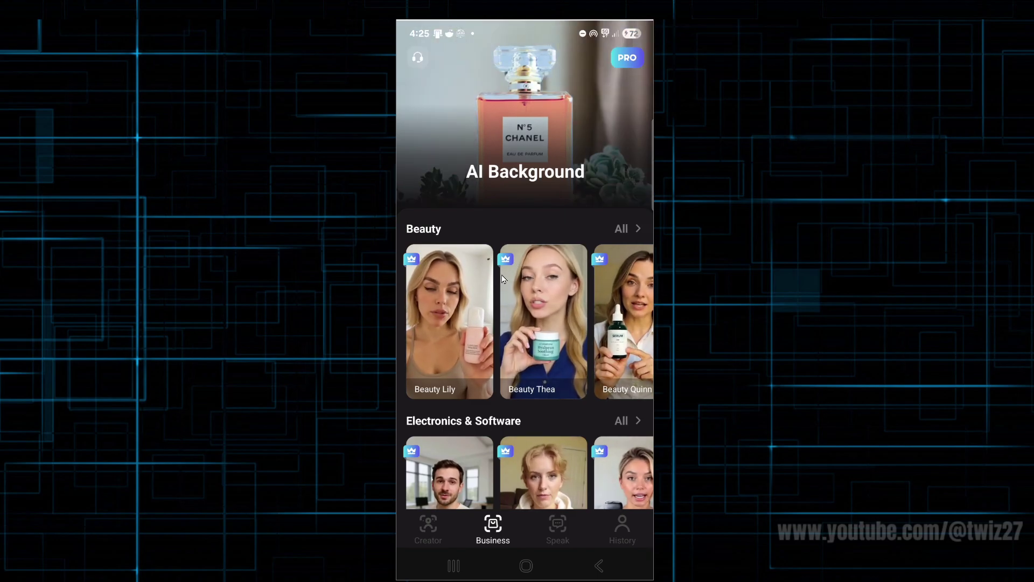
scroll(588, 466, "down", 3)
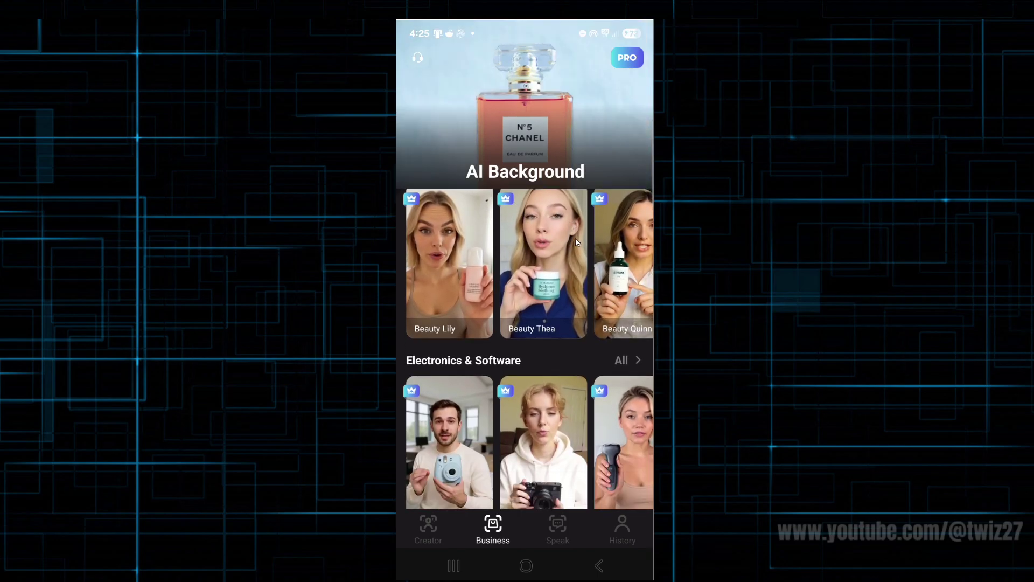
left_click(564, 525)
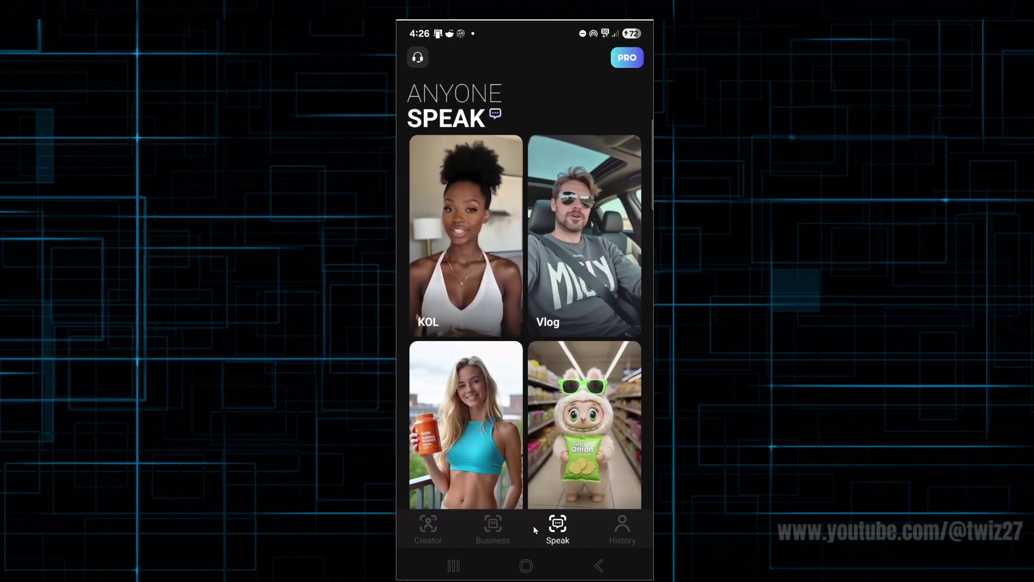
left_click(622, 535)
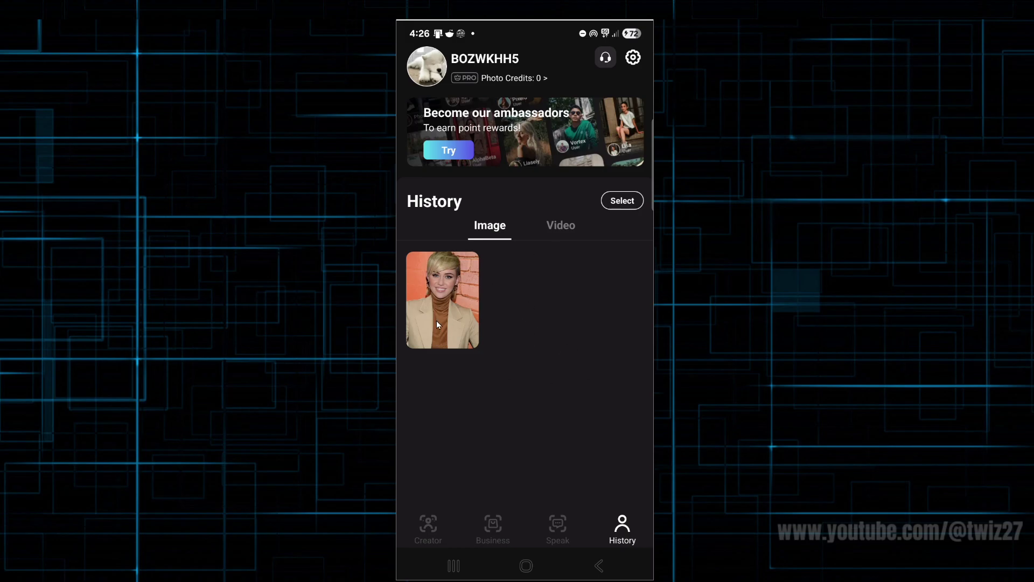
Step: Check saved videos and images in History, peek at the support chat, then open Settings
left_click(563, 245)
left_click_drag(526, 225, 585, 231)
left_click(607, 58)
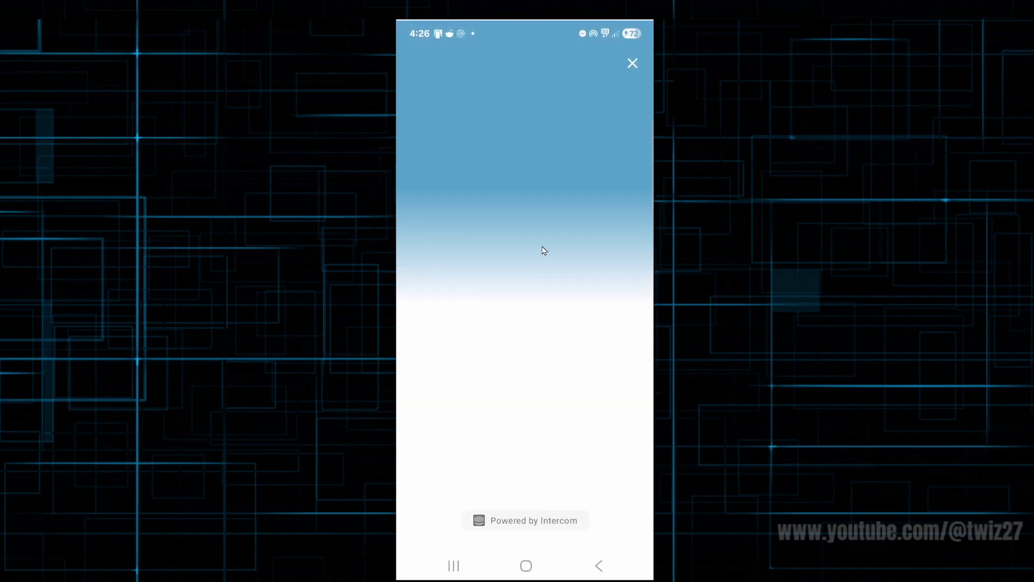
left_click(632, 62)
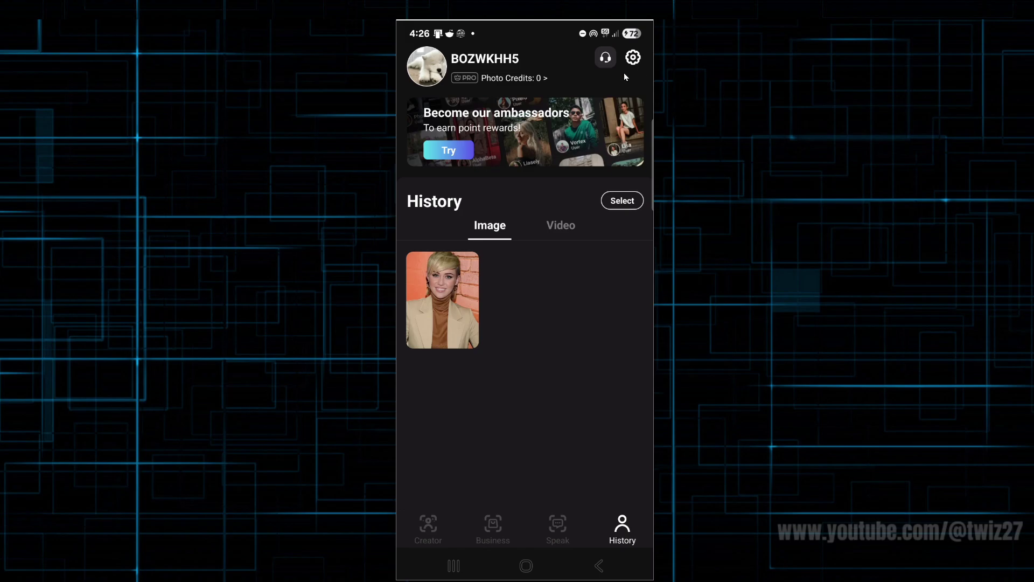
left_click(632, 60)
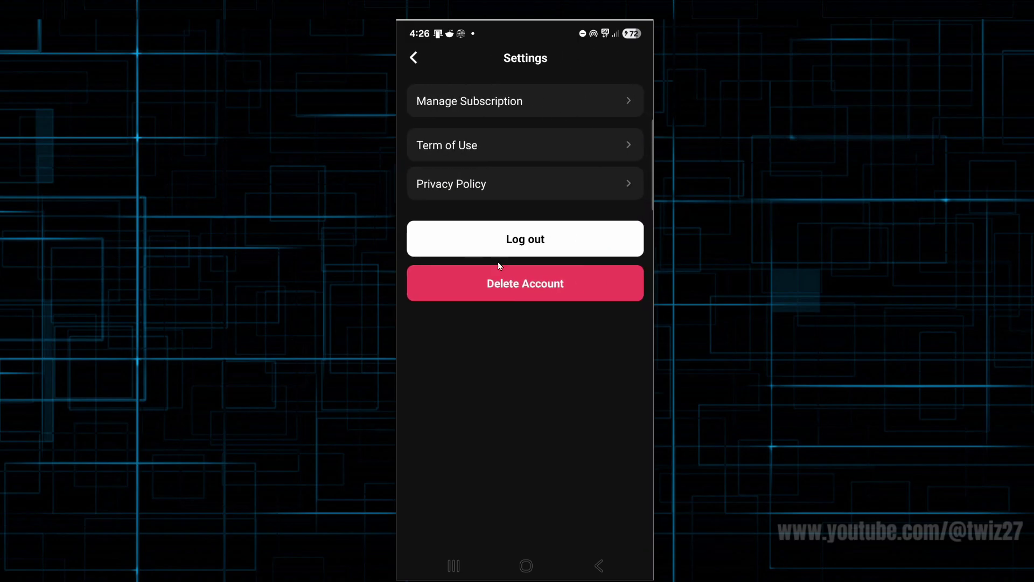